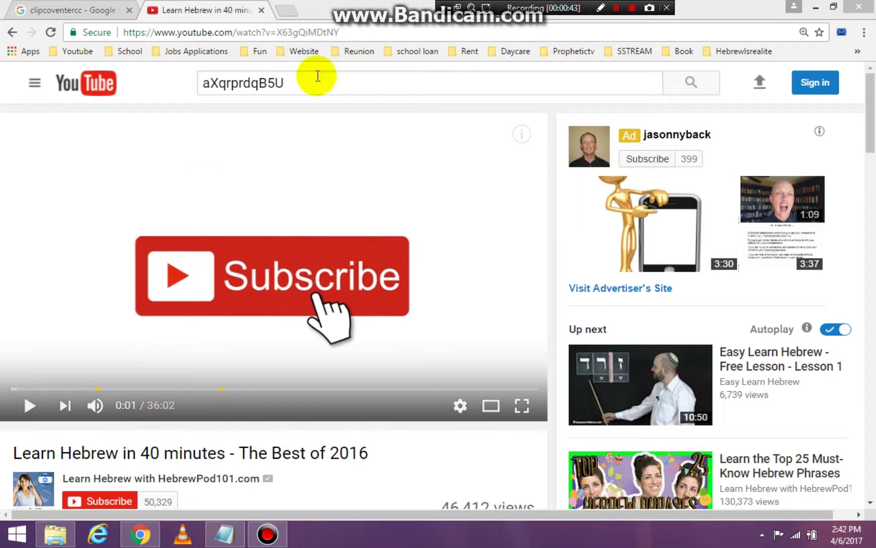
Step: Select the full URL of the 'Learn Hebrew in 40 minutes' YouTube video for copying
{"action": "left_click", "coordinate": [347, 30]}
{"action": "left_click_drag", "start_coordinate": [321, 29], "coordinate": [122, 41]}
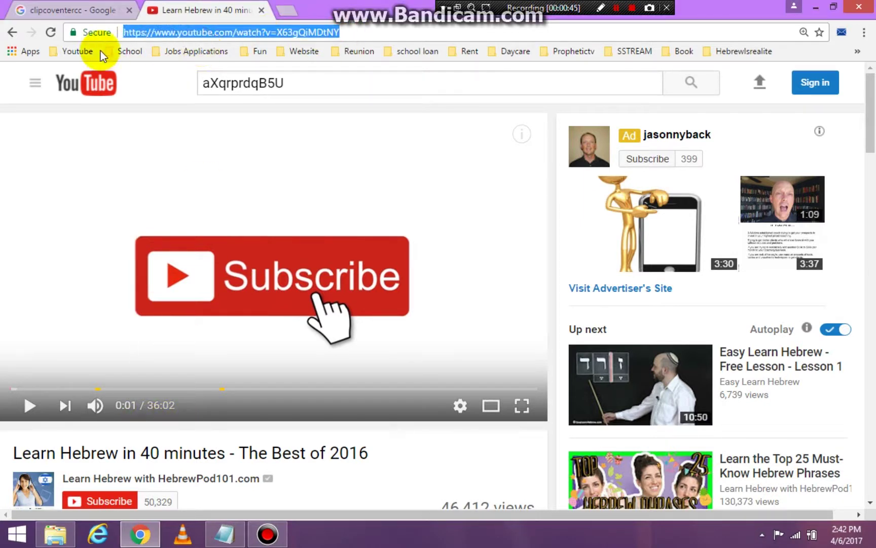
{"action": "right_click", "coordinate": [174, 31]}
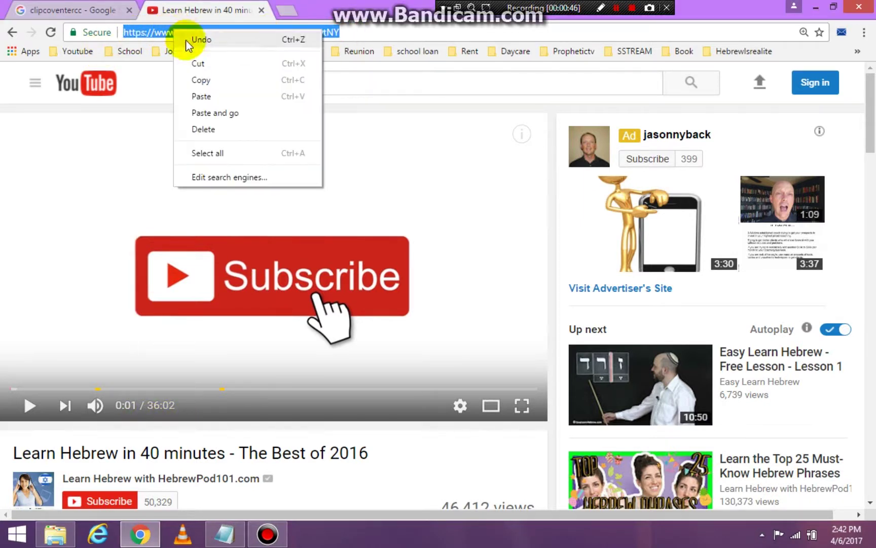
Step: Copy the YouTube URL, paste it into ClipConverter.cc's Video URL field, and submit it
{"action": "left_click", "coordinate": [199, 81]}
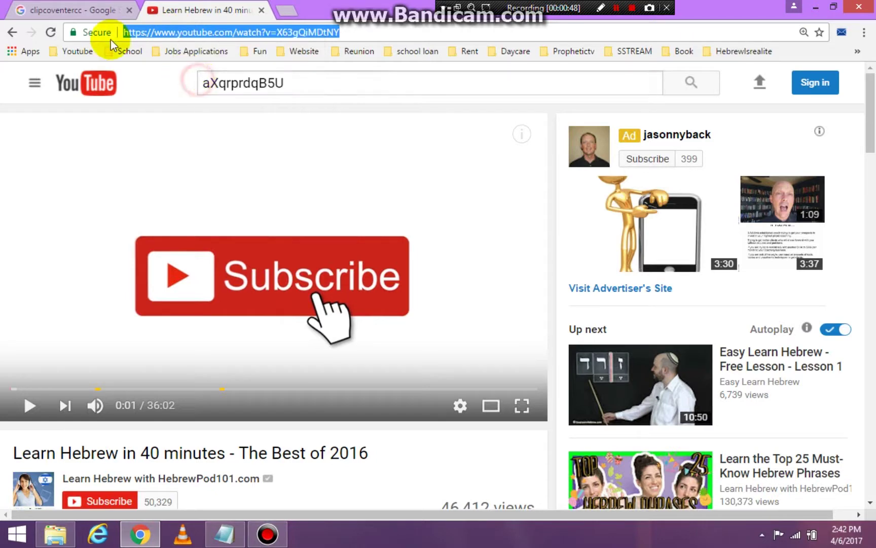
{"action": "left_click", "coordinate": [71, 10]}
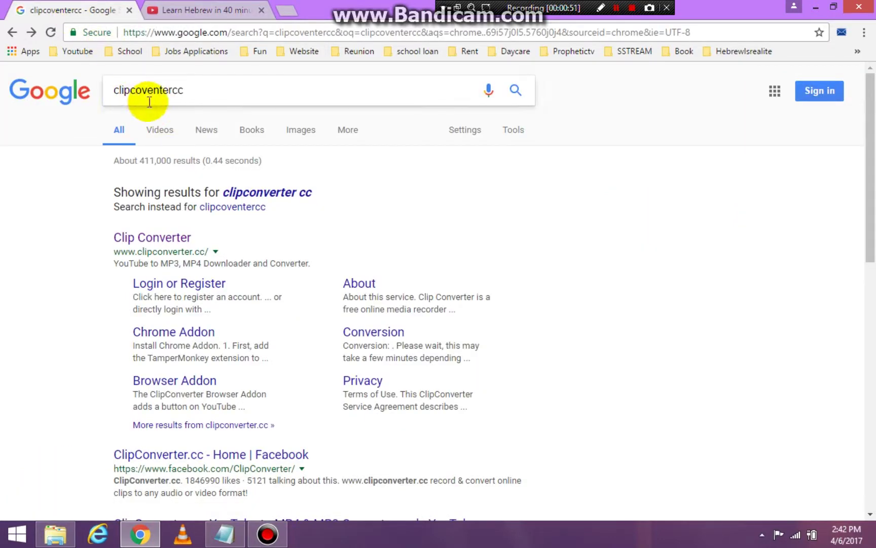
{"action": "left_click", "coordinate": [160, 246]}
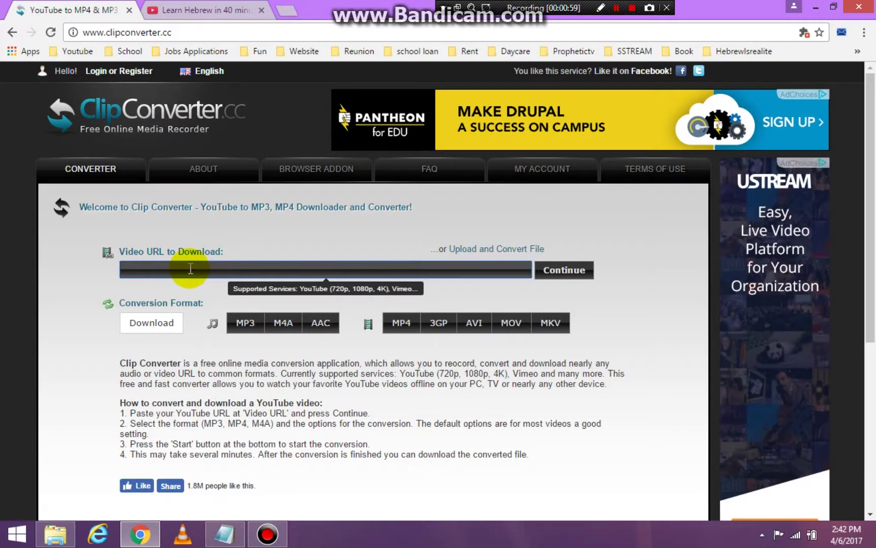
{"action": "right_click", "coordinate": [191, 268]}
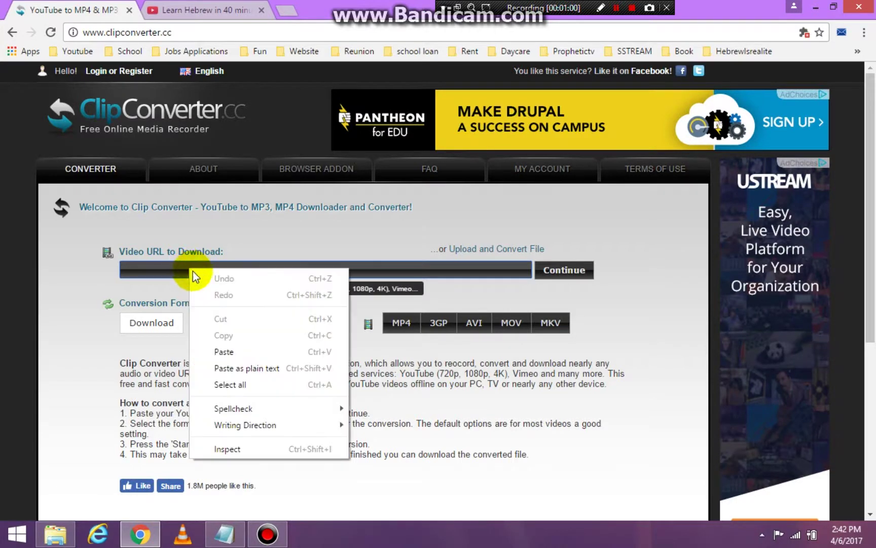
{"action": "left_click", "coordinate": [226, 354]}
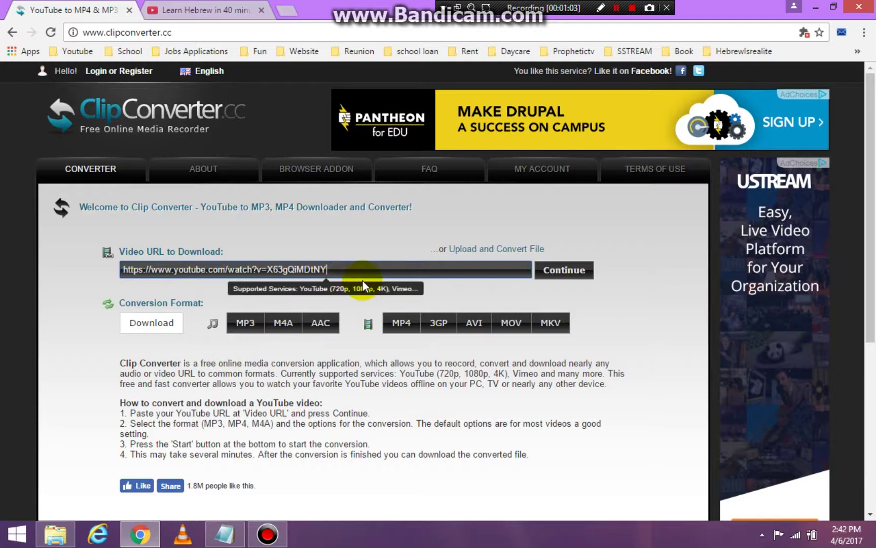
{"action": "left_click", "coordinate": [567, 274]}
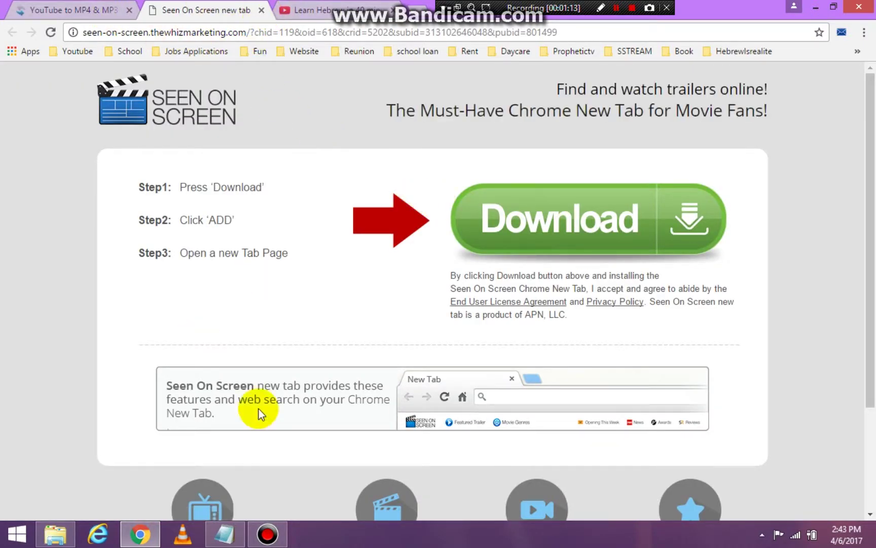
Step: Close the ad tab and choose the 1080p (450 MB) version with MP4 as the output format
{"action": "left_click", "coordinate": [263, 10]}
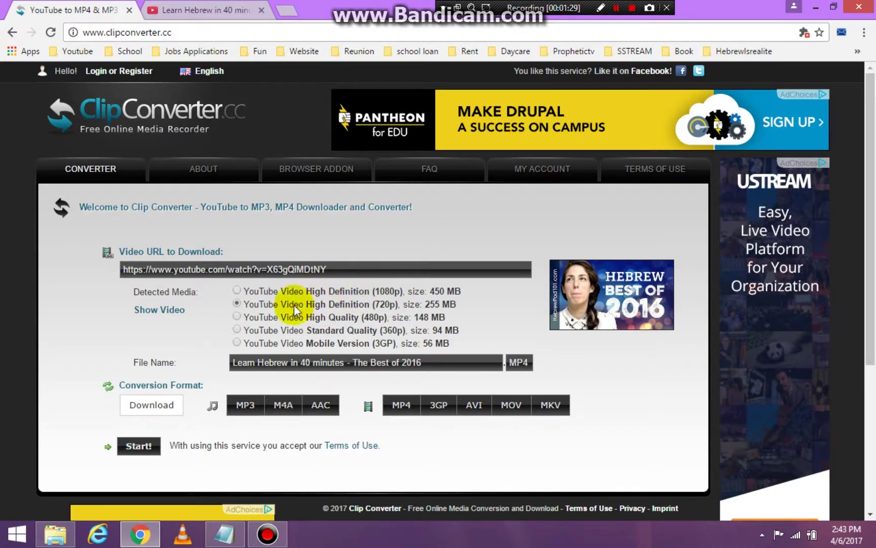
{"action": "left_click", "coordinate": [237, 291]}
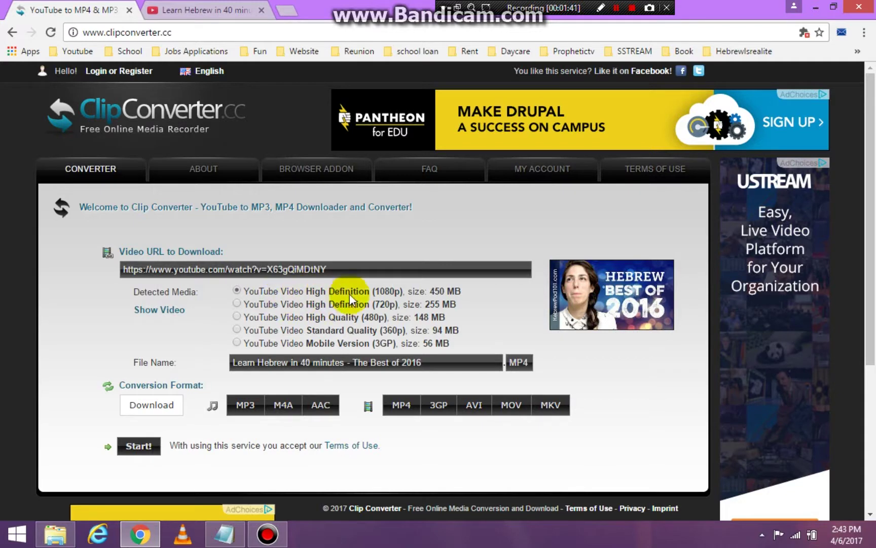
{"action": "left_click", "coordinate": [406, 406]}
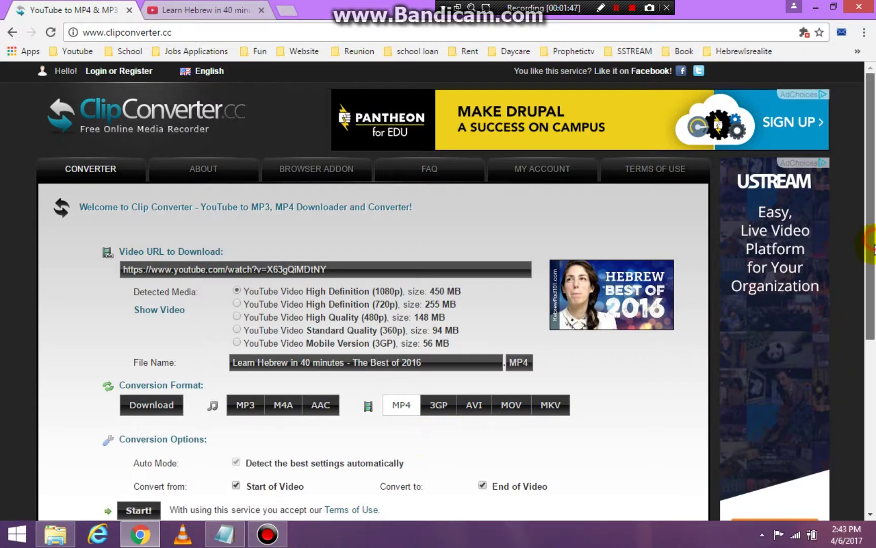
{"action": "left_click_drag", "start_coordinate": [870, 248], "coordinate": [870, 358]}
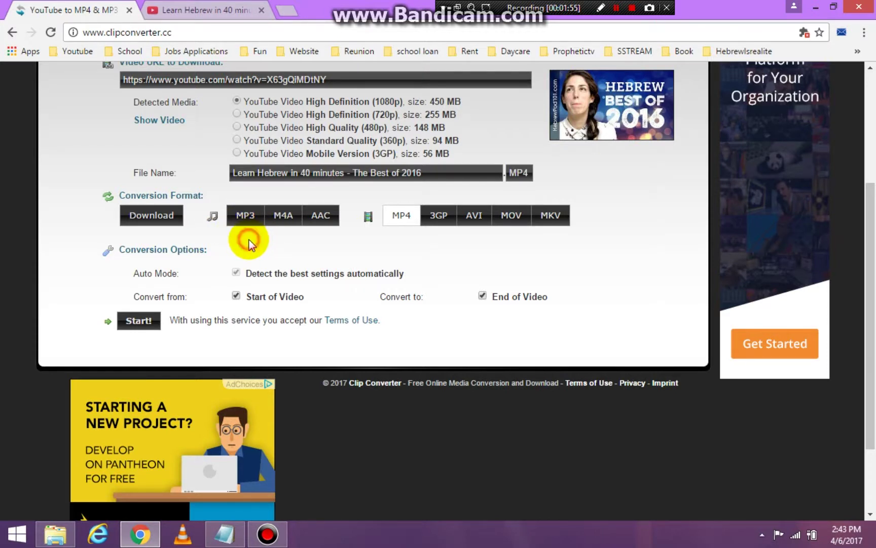
Step: Enable custom Convert from and Convert to times, checking the original YouTube video
{"action": "left_click", "coordinate": [237, 296]}
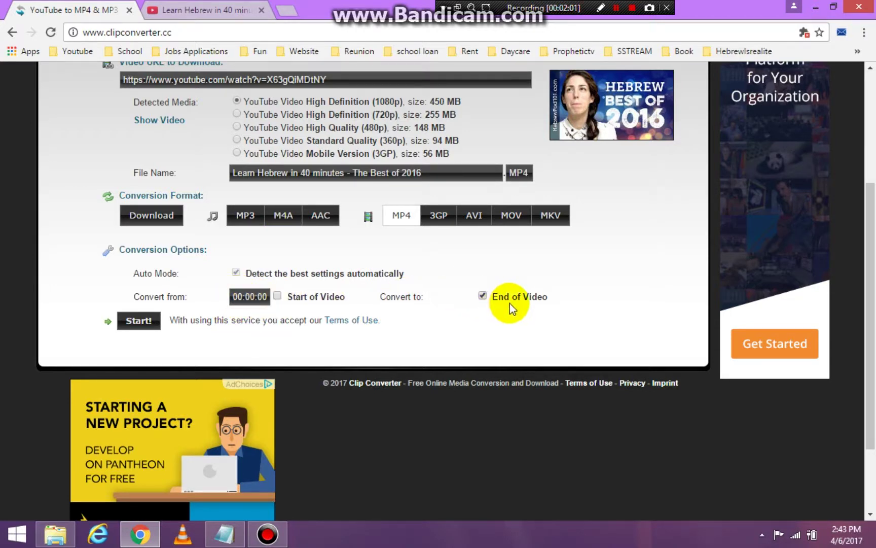
{"action": "left_click", "coordinate": [483, 297]}
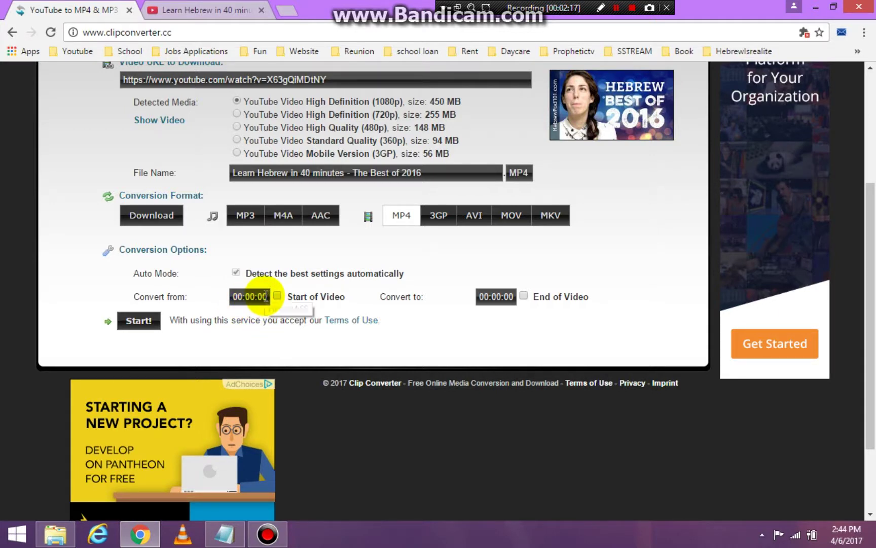
{"action": "left_click_drag", "start_coordinate": [266, 297], "coordinate": [242, 247]}
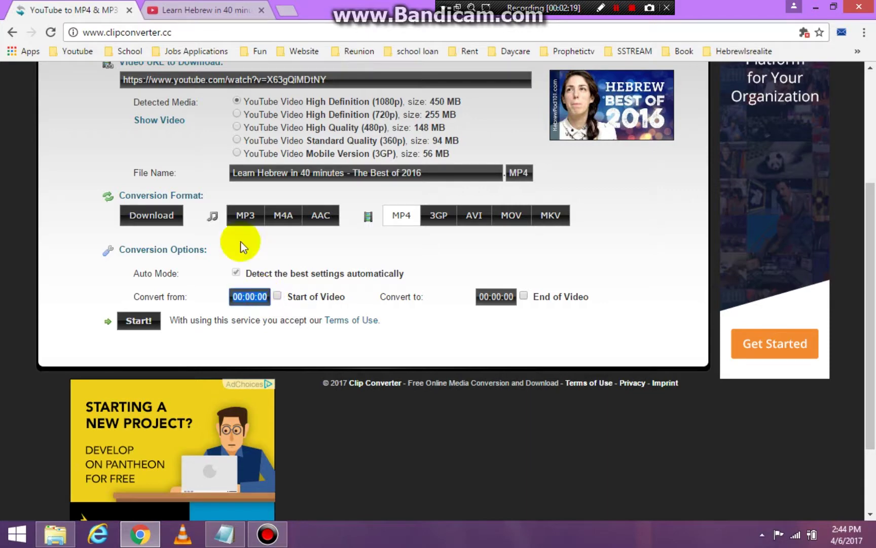
{"action": "left_click", "coordinate": [195, 10]}
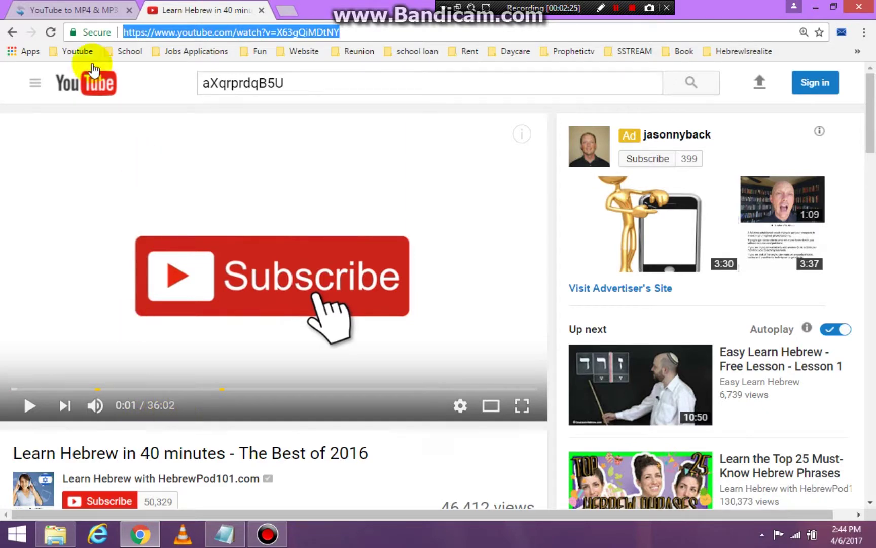
{"action": "left_click", "coordinate": [102, 15]}
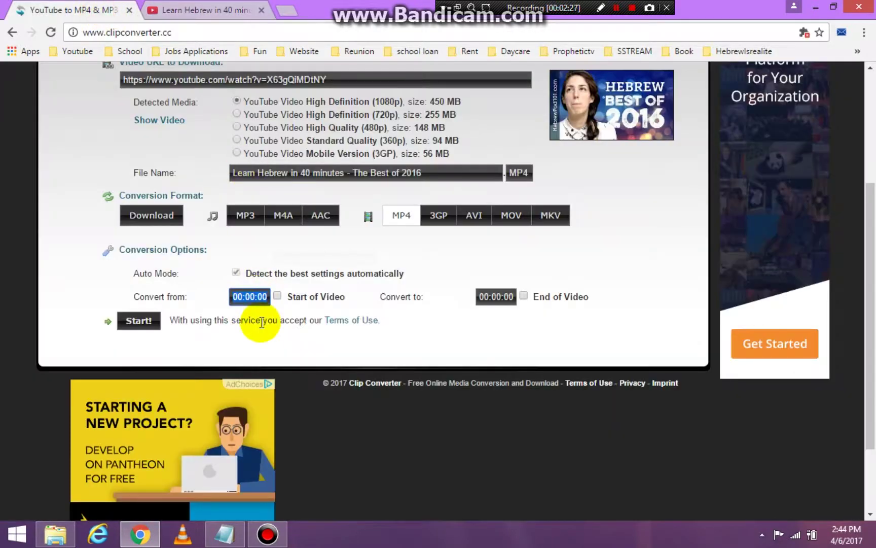
Step: Set the clip range to start at 00:00:01 and end at 00:00:50
{"action": "left_click", "coordinate": [252, 297]}
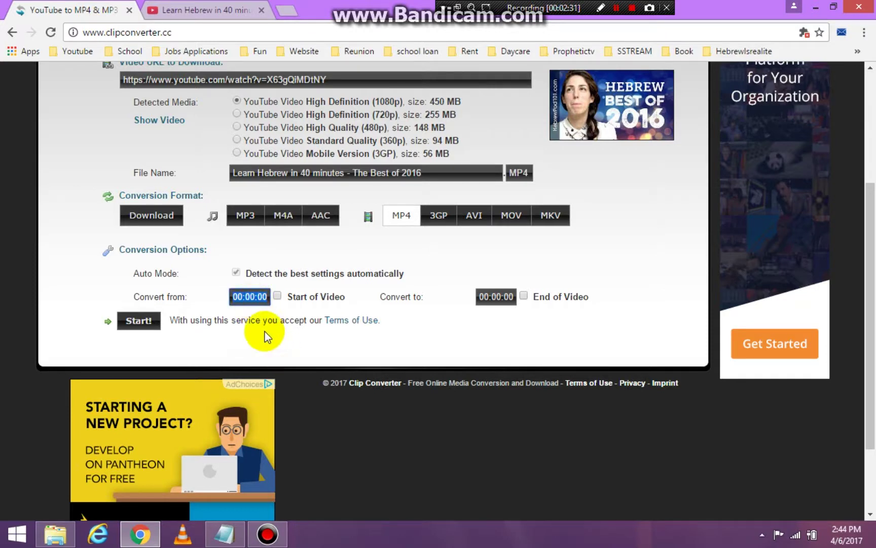
{"action": "left_click", "coordinate": [268, 297]}
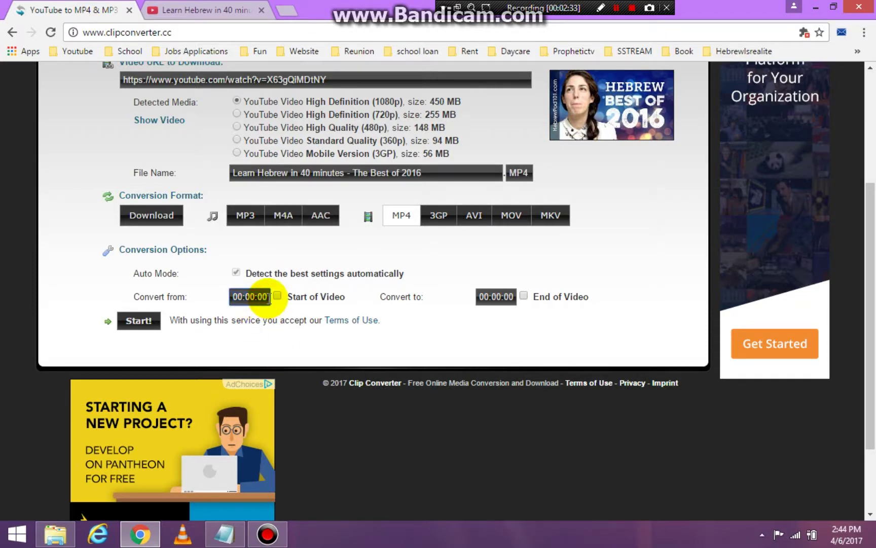
{"action": "left_click", "coordinate": [269, 297]}
{"action": "key", "text": "BackSpace"}
{"action": "type", "text": "1"}
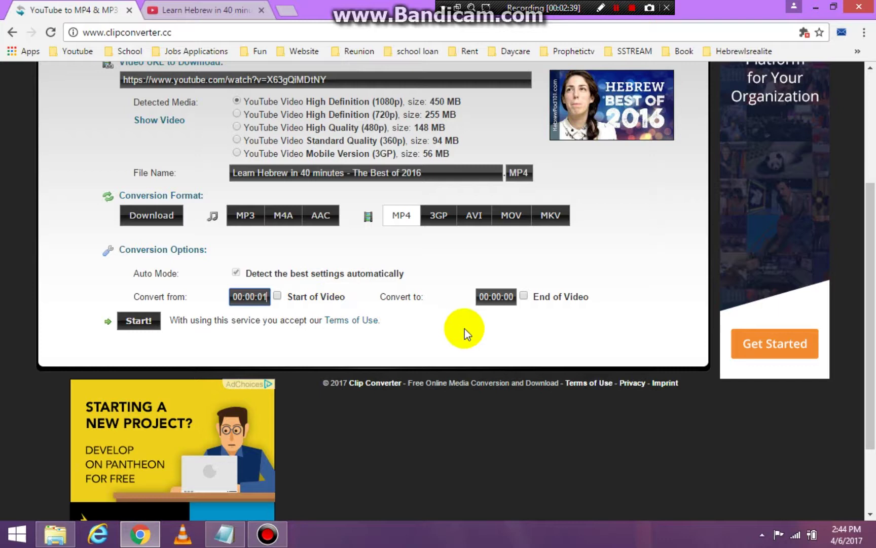
{"action": "left_click", "coordinate": [513, 298]}
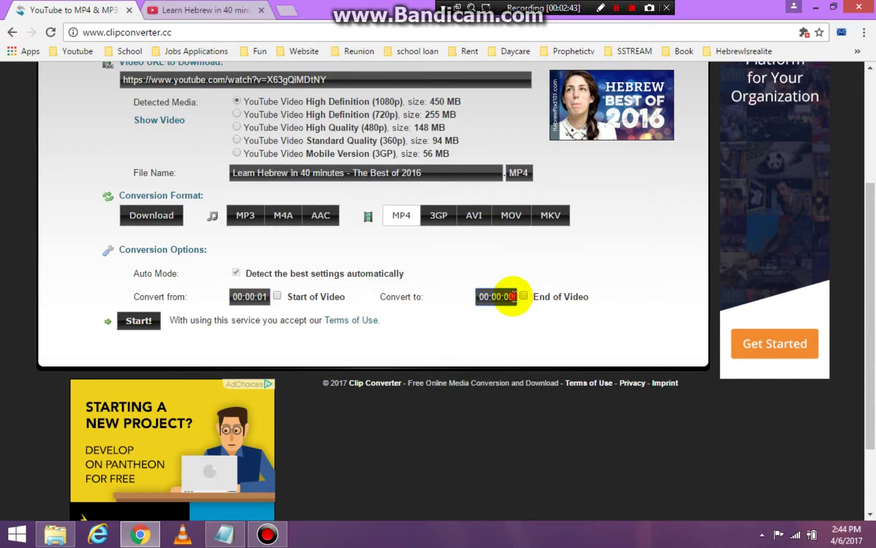
{"action": "double_click", "coordinate": [514, 298]}
{"action": "type", "text": "50"}
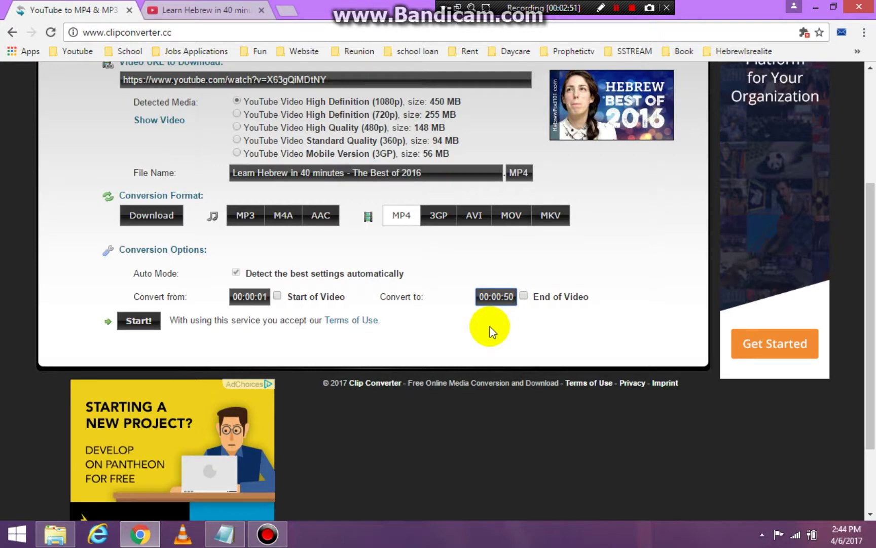
Step: Convert the 00:00:01–00:00:50 clip and download the finished 11.4 MB MP4 file
{"action": "left_click", "coordinate": [208, 337]}
{"action": "left_click", "coordinate": [136, 321]}
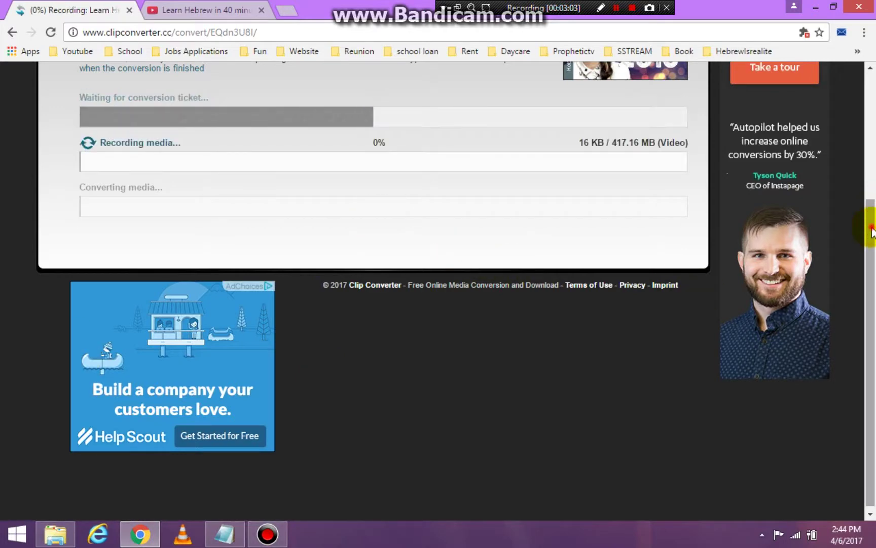
{"action": "left_click_drag", "start_coordinate": [870, 227], "coordinate": [870, 123]}
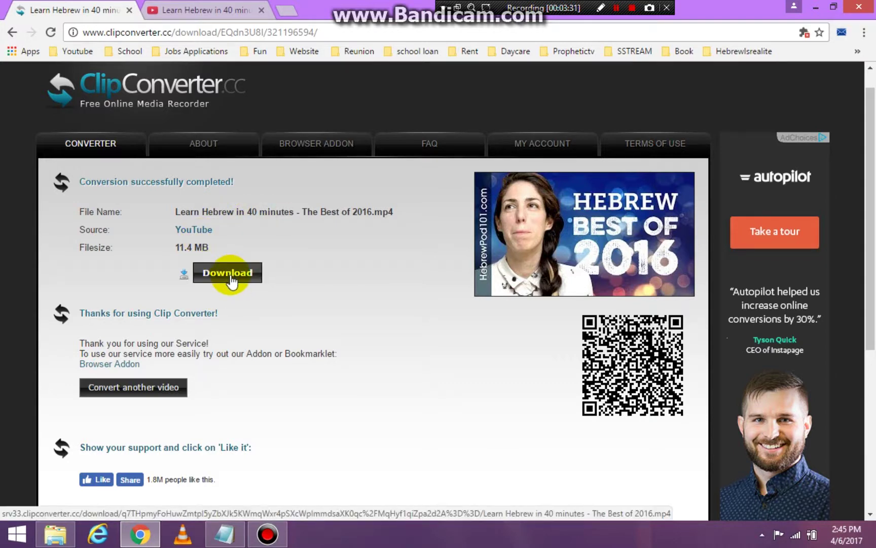
{"action": "left_click", "coordinate": [229, 277]}
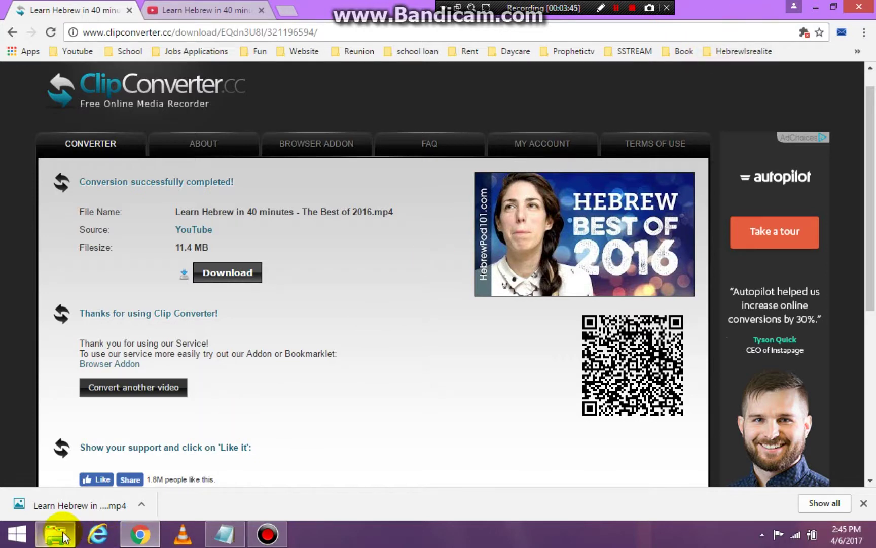
Step: Search the Windows 8 Start screen apps for 'power' to launch PowerPoint 2013
{"action": "mouse_move", "coordinate": [64, 537]}
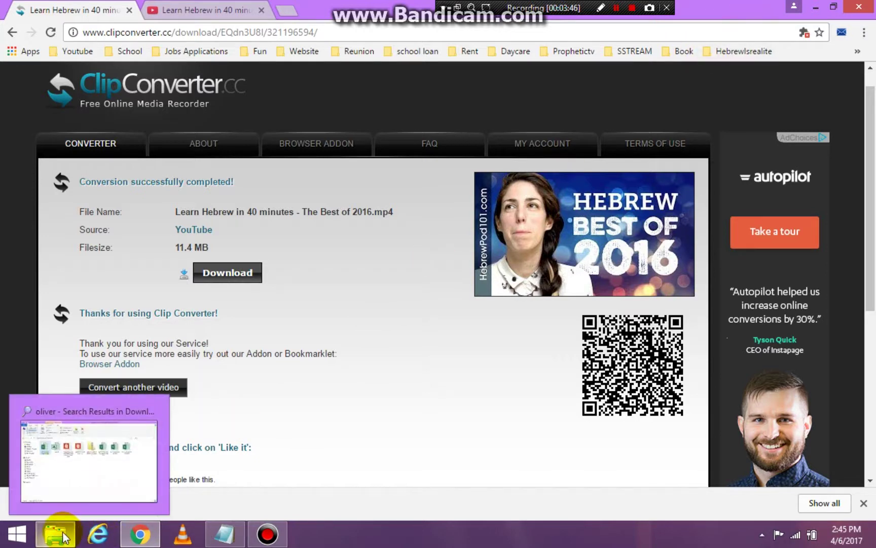
{"action": "left_click", "coordinate": [17, 534]}
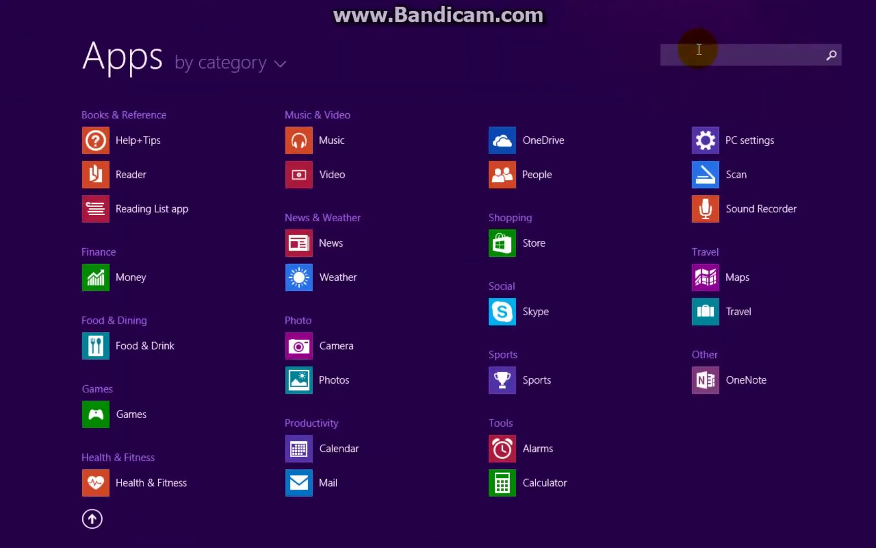
{"action": "left_click", "coordinate": [699, 49]}
{"action": "type", "text": "paower"}
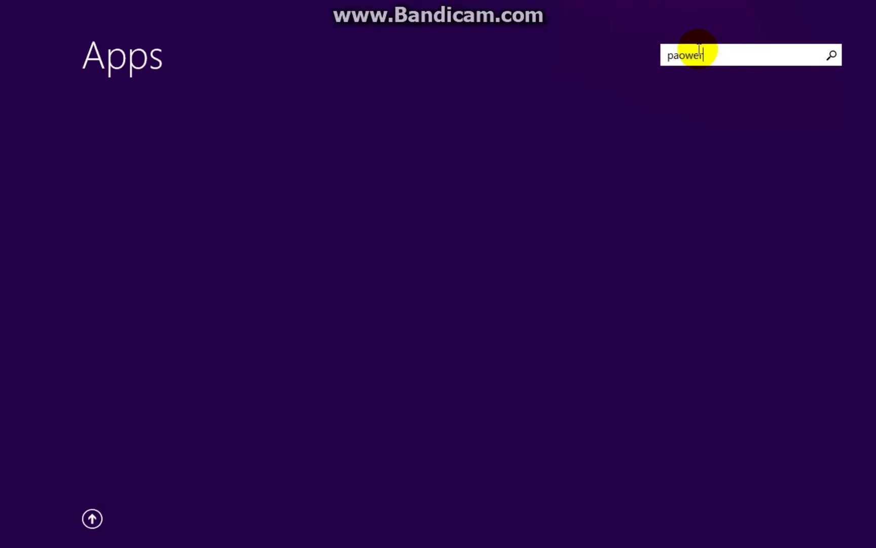
{"action": "key", "text": "BackSpace"}
{"action": "key", "text": "BackSpace"}
{"action": "key", "text": "BackSpace"}
{"action": "key", "text": "BackSpace"}
{"action": "key", "text": "BackSpace"}
{"action": "type", "text": "owe"}
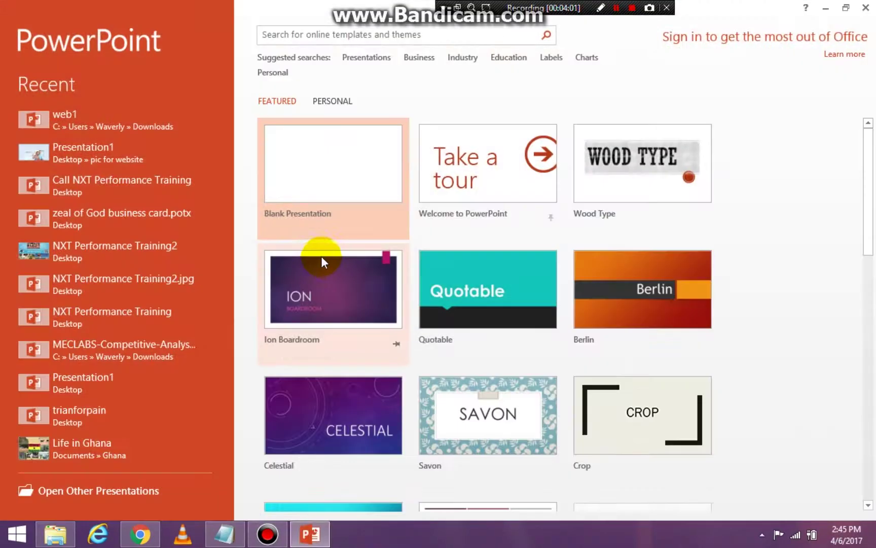
Step: Start a blank presentation, add a Blank-layout slide, and delete the original title slide
{"action": "left_click", "coordinate": [313, 173]}
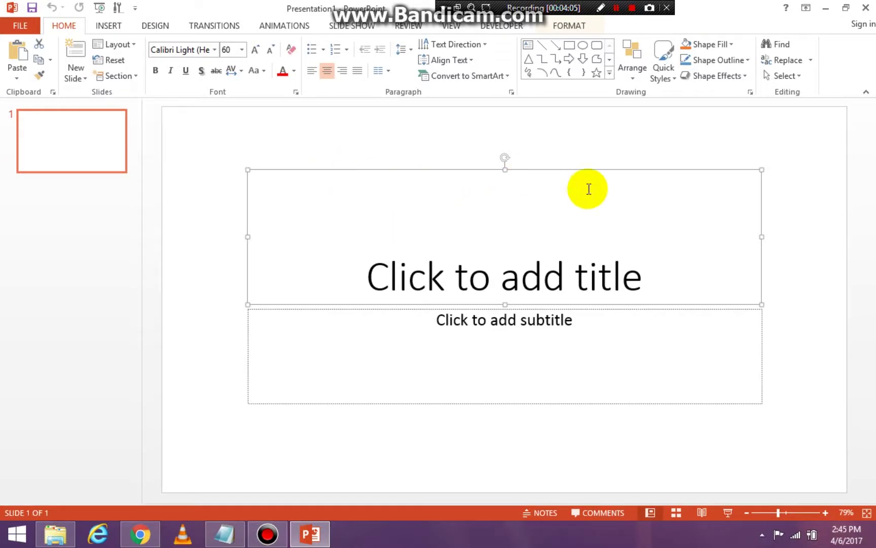
{"action": "left_click", "coordinate": [85, 77]}
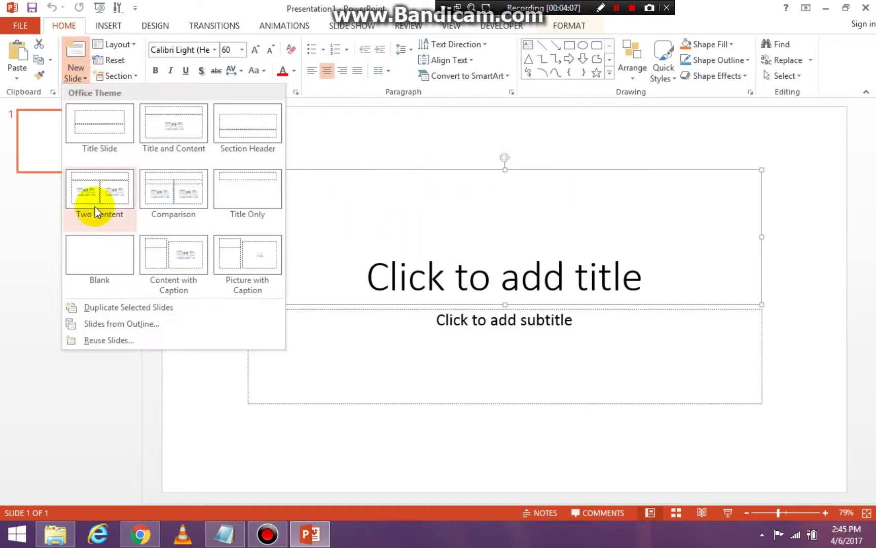
{"action": "left_click", "coordinate": [104, 266]}
{"action": "left_click", "coordinate": [104, 147]}
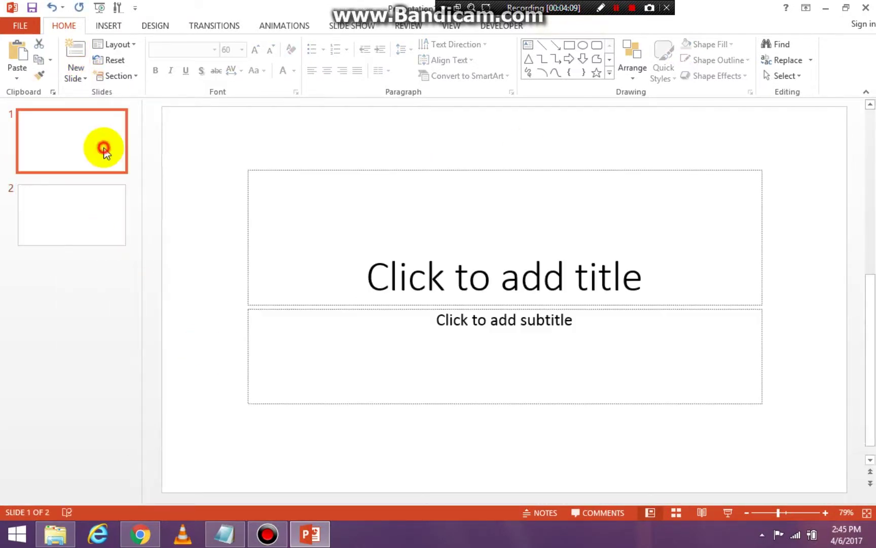
{"action": "key", "text": "Delete"}
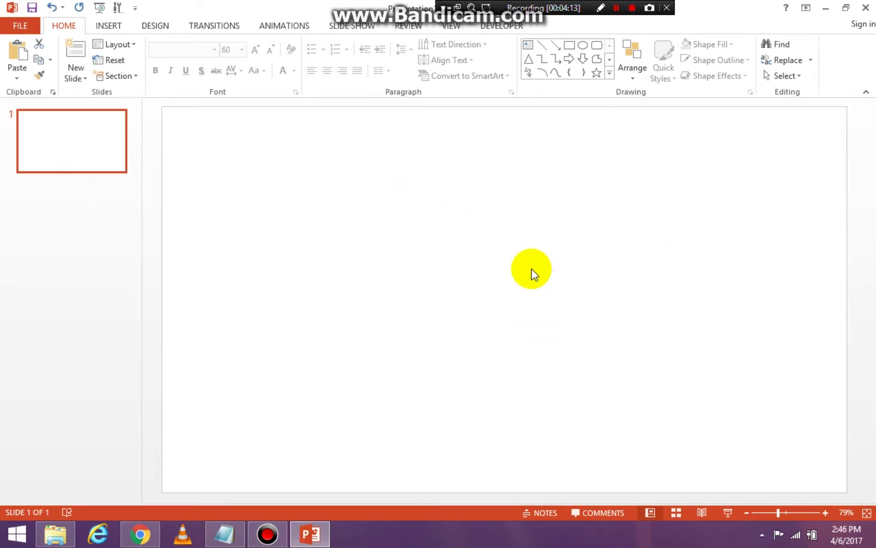
{"action": "left_click", "coordinate": [112, 28]}
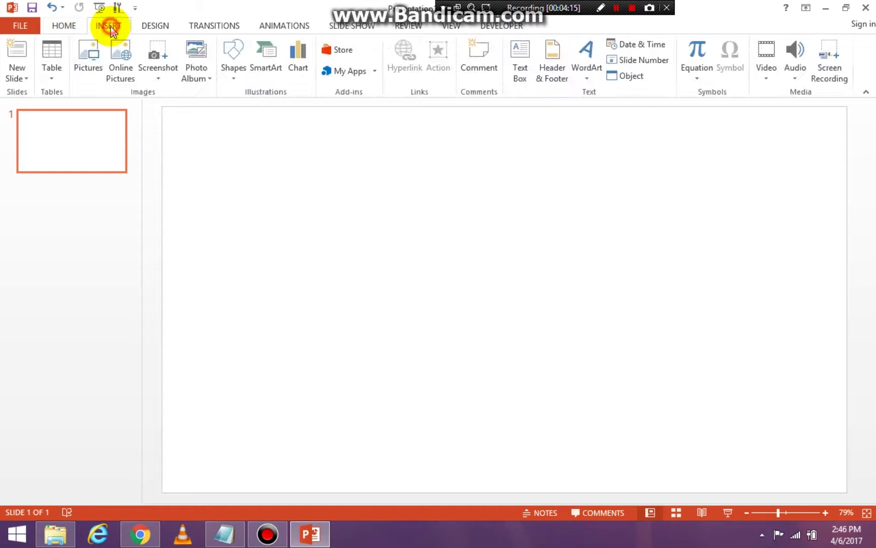
Step: Insert 'Learn Hebrew in 40 minutes - The Best of 2016' from Downloads via Video on My PC
{"action": "left_click", "coordinate": [763, 81]}
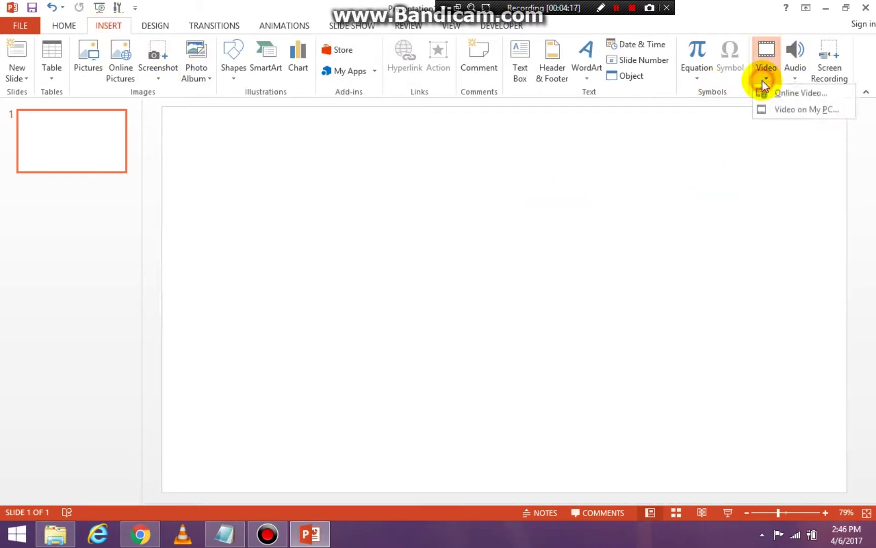
{"action": "left_click", "coordinate": [772, 112]}
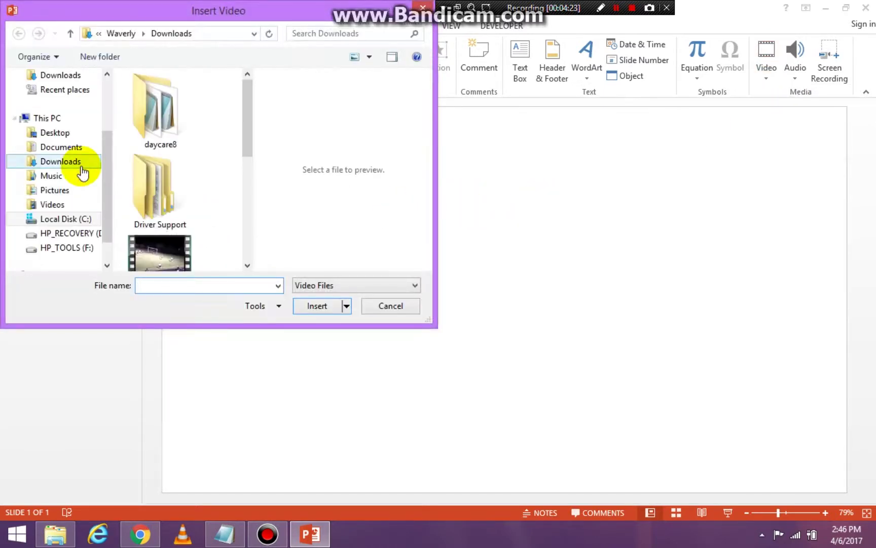
{"action": "left_click", "coordinate": [72, 167]}
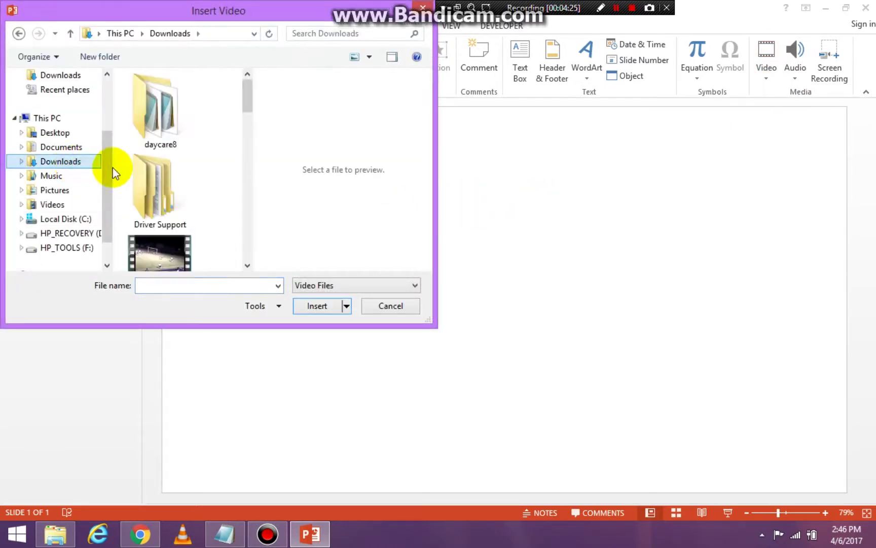
{"action": "left_click_drag", "start_coordinate": [248, 100], "coordinate": [271, 179]}
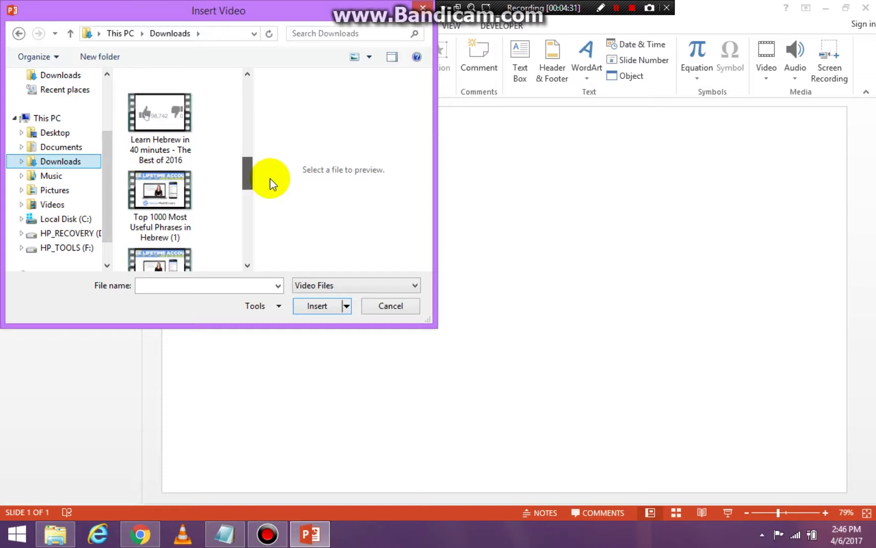
{"action": "left_click", "coordinate": [264, 183]}
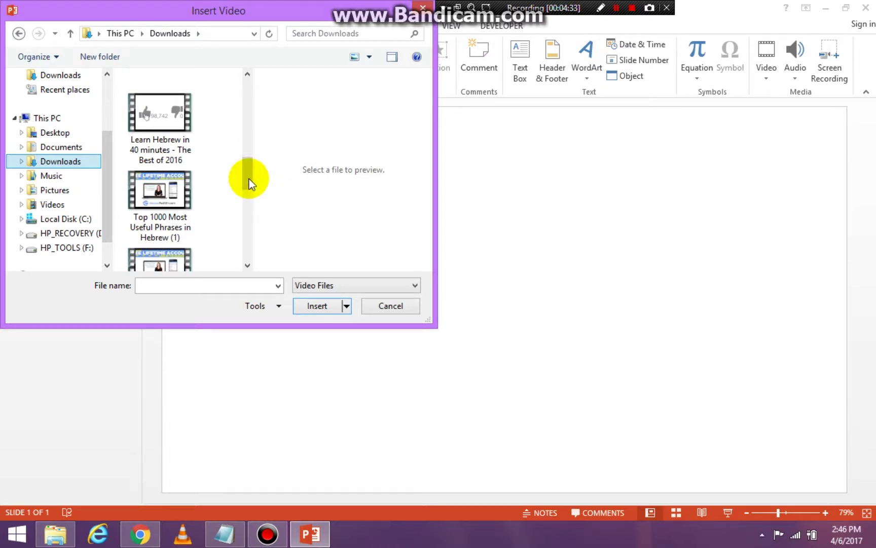
{"action": "left_click", "coordinate": [160, 113]}
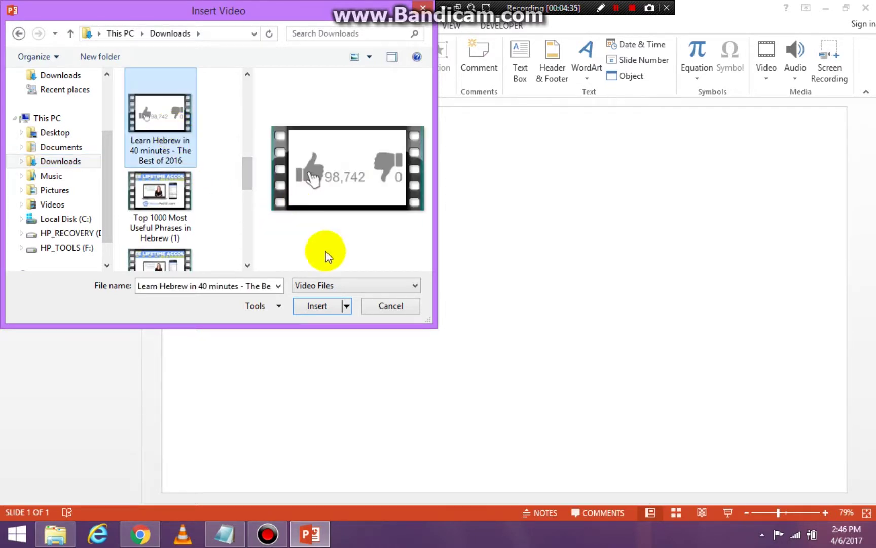
{"action": "left_click", "coordinate": [321, 308]}
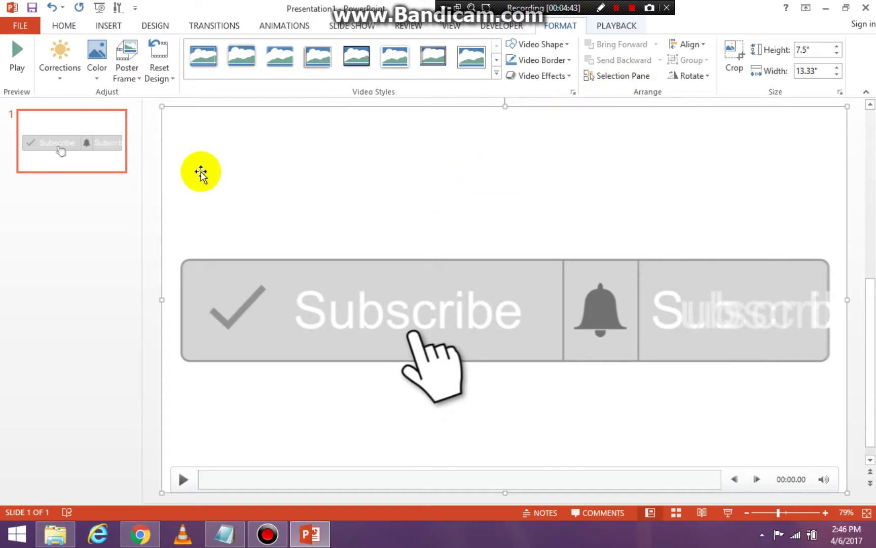
Step: Switch the ribbon to the SLIDE SHOW commands
{"action": "left_click", "coordinate": [352, 23]}
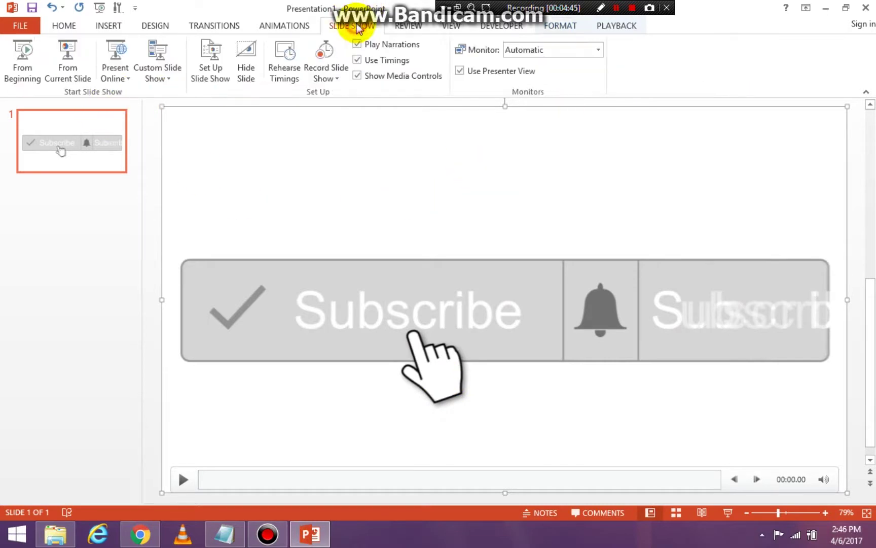